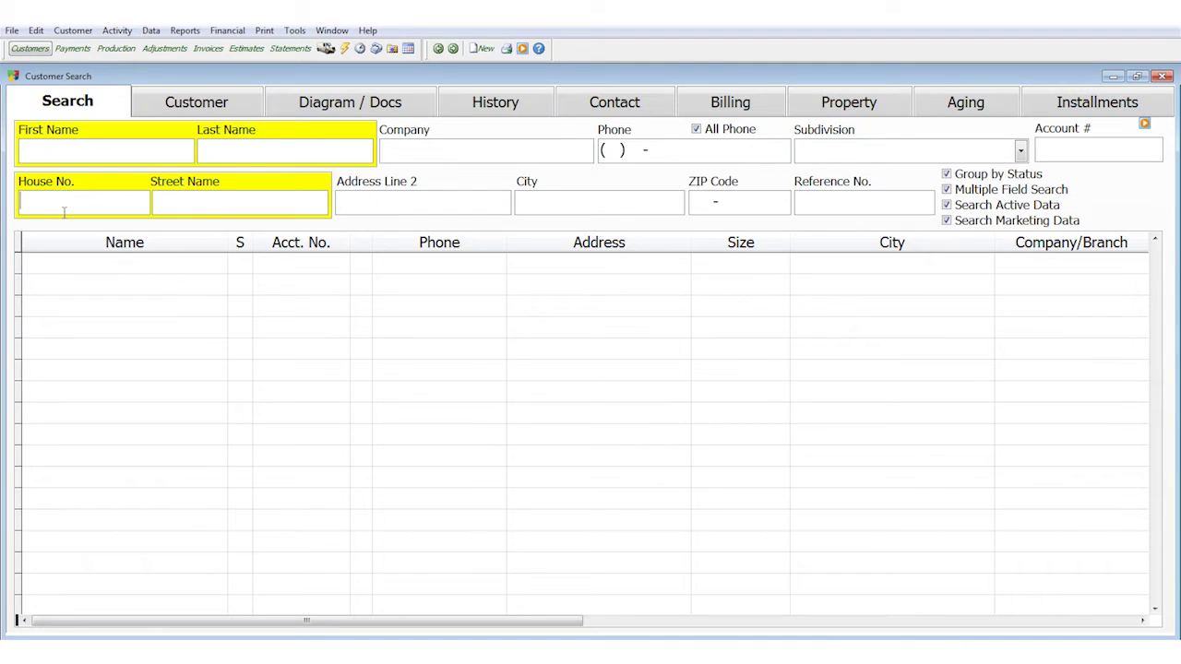
Search by the customer's house number and open the matching customer record
text(27827)
key(Return)
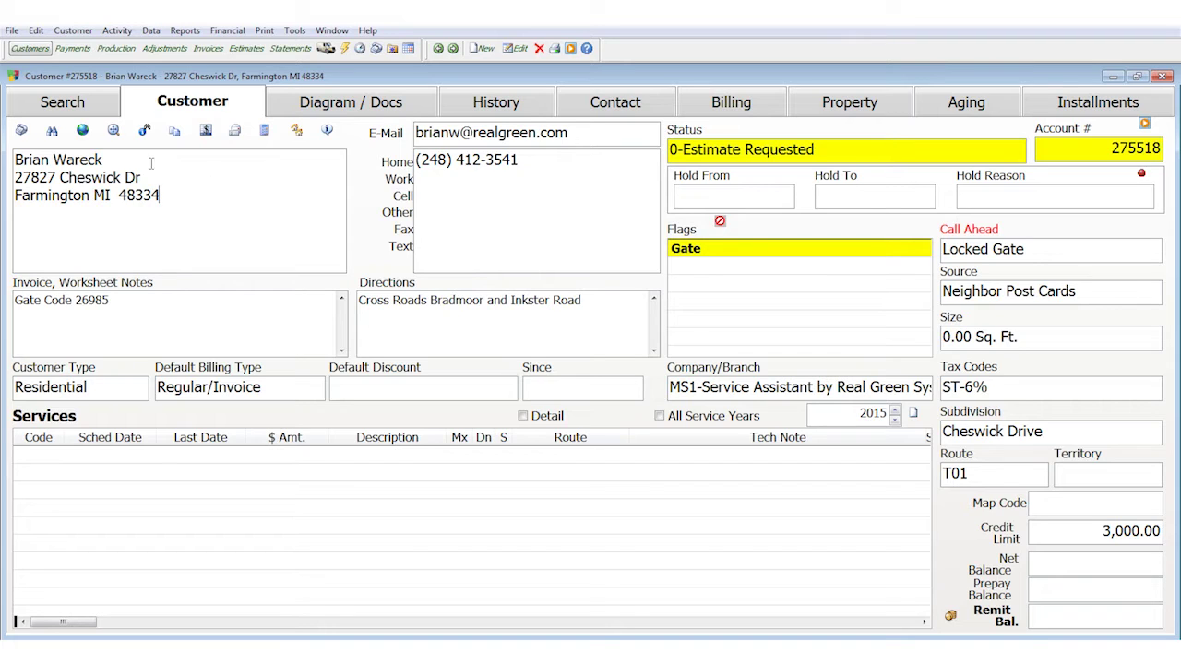
Open the property in the Measurement Assistant from the measurement tools dropdown
click(113, 130)
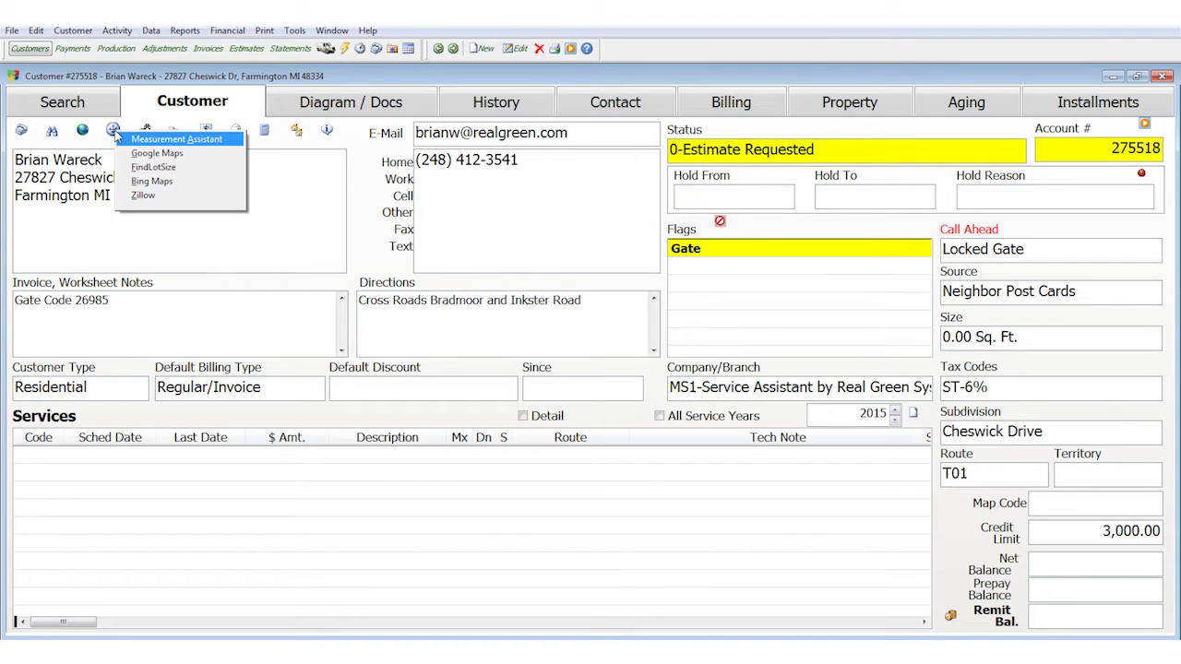
click(138, 139)
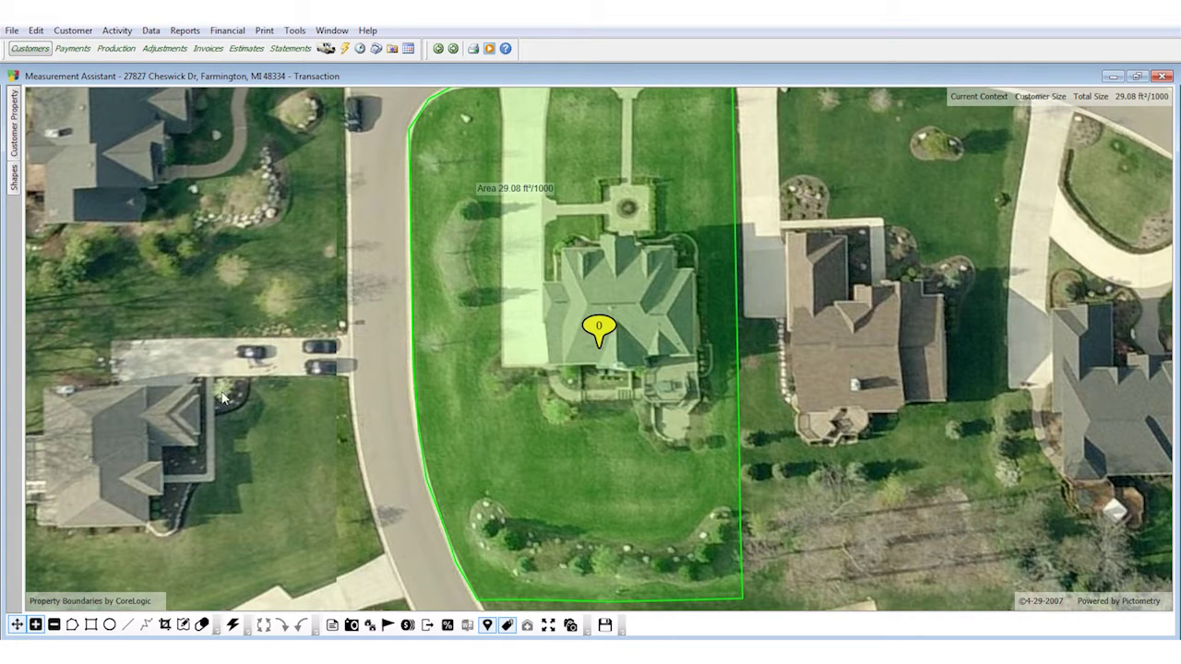
In subtract-polygon mode, outline the driveway and the house's right side up to the front walk
click(53, 625)
click(72, 626)
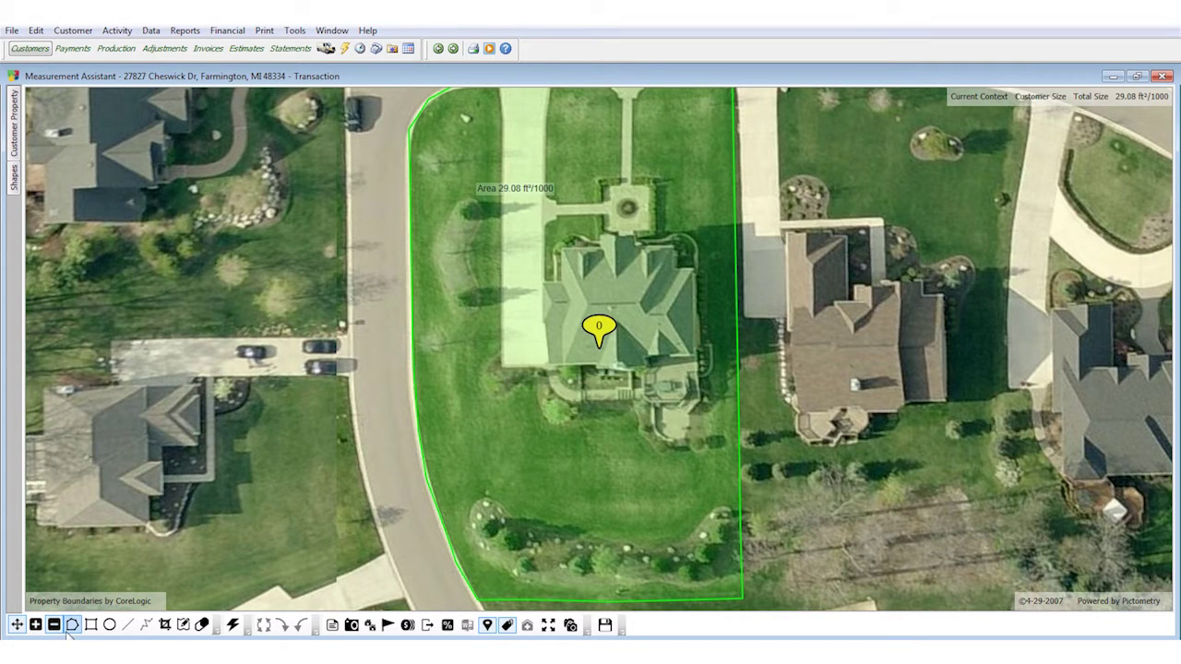
click(501, 90)
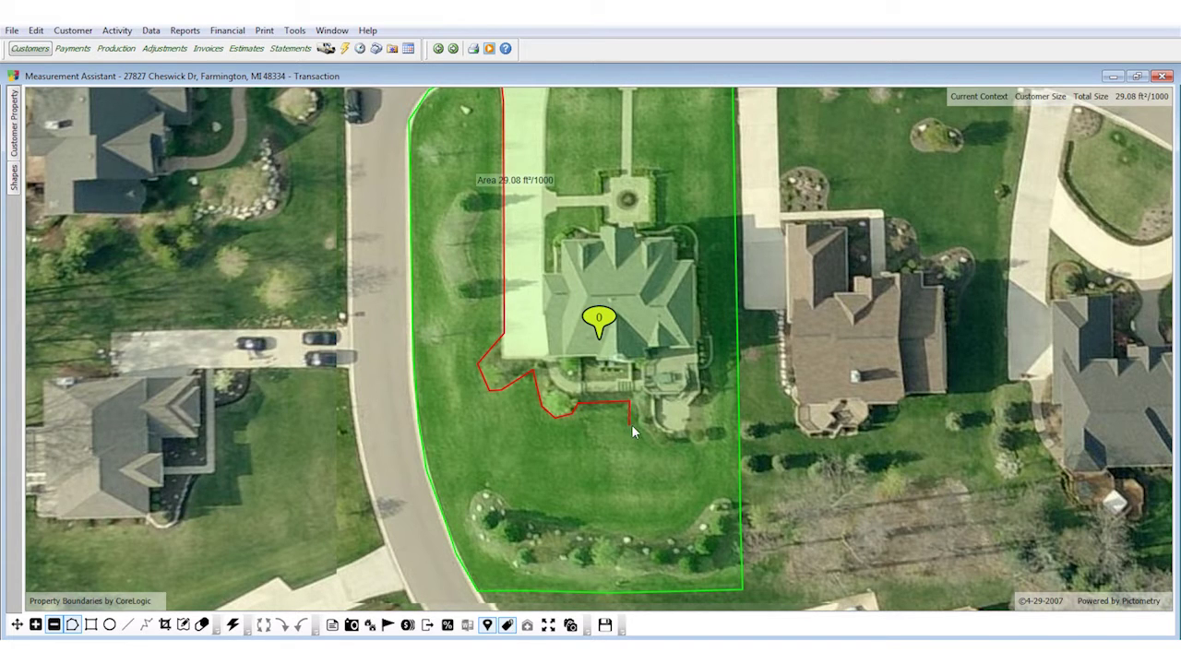
click(709, 442)
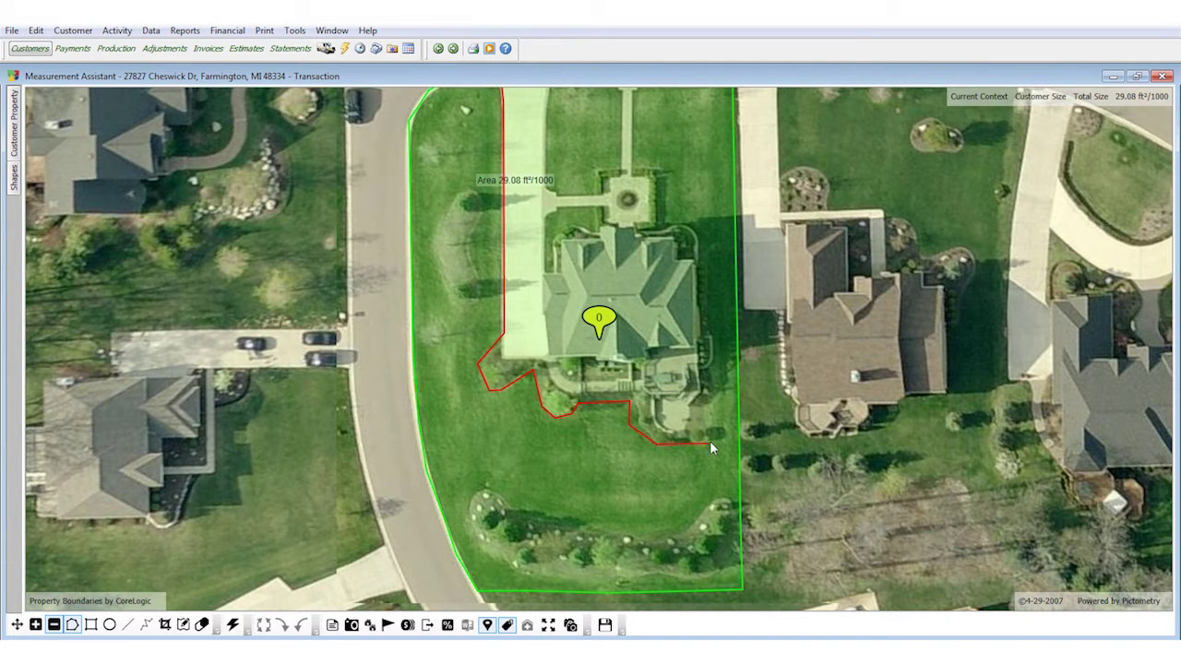
click(696, 227)
click(654, 225)
click(652, 166)
click(628, 164)
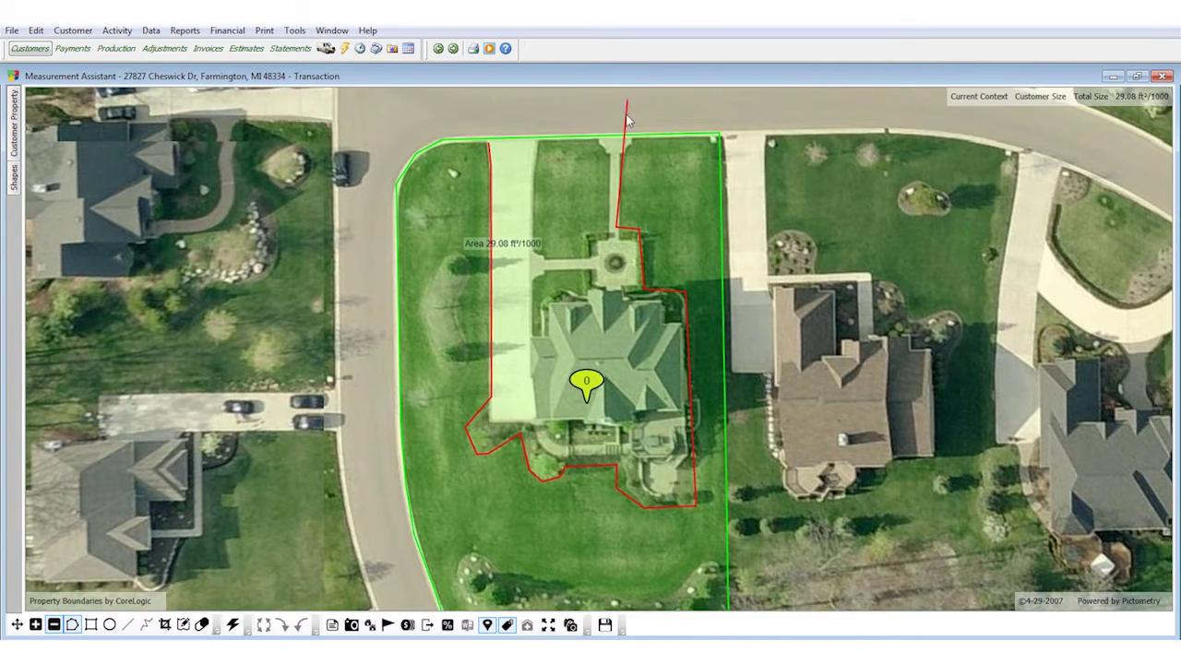
Trace around the walkway, close the 9.21 exclusion outline, and save the 19.87 lawn size
click(633, 138)
click(595, 136)
click(609, 159)
click(611, 228)
click(587, 230)
click(589, 256)
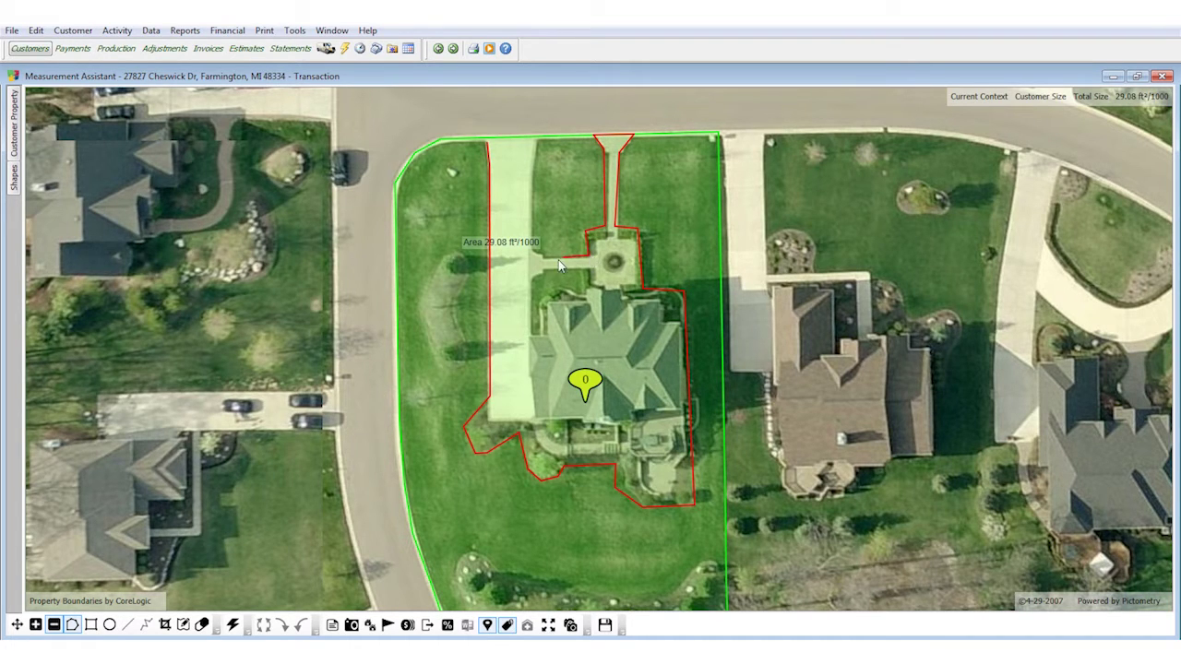
click(537, 252)
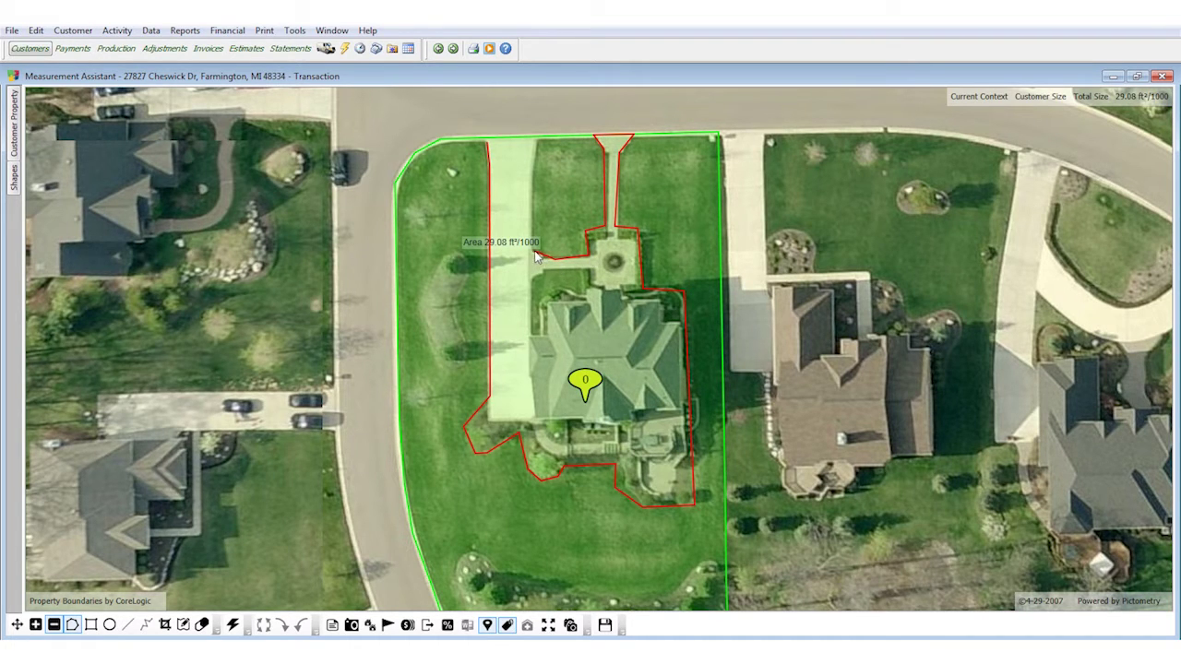
click(540, 140)
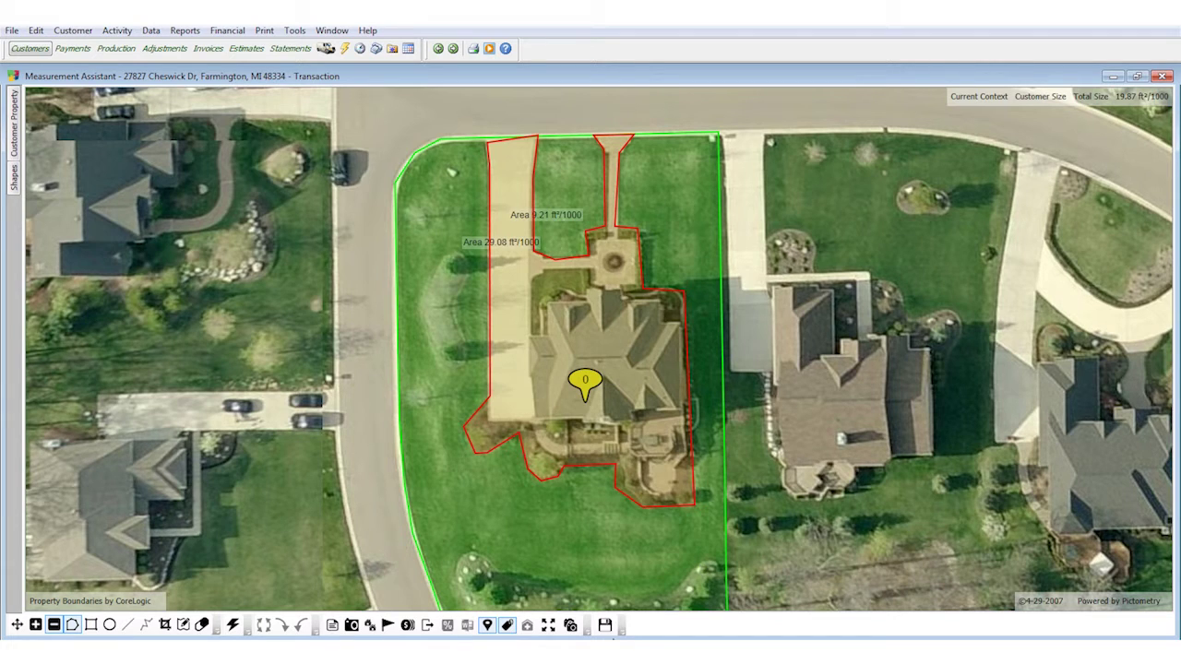
click(606, 625)
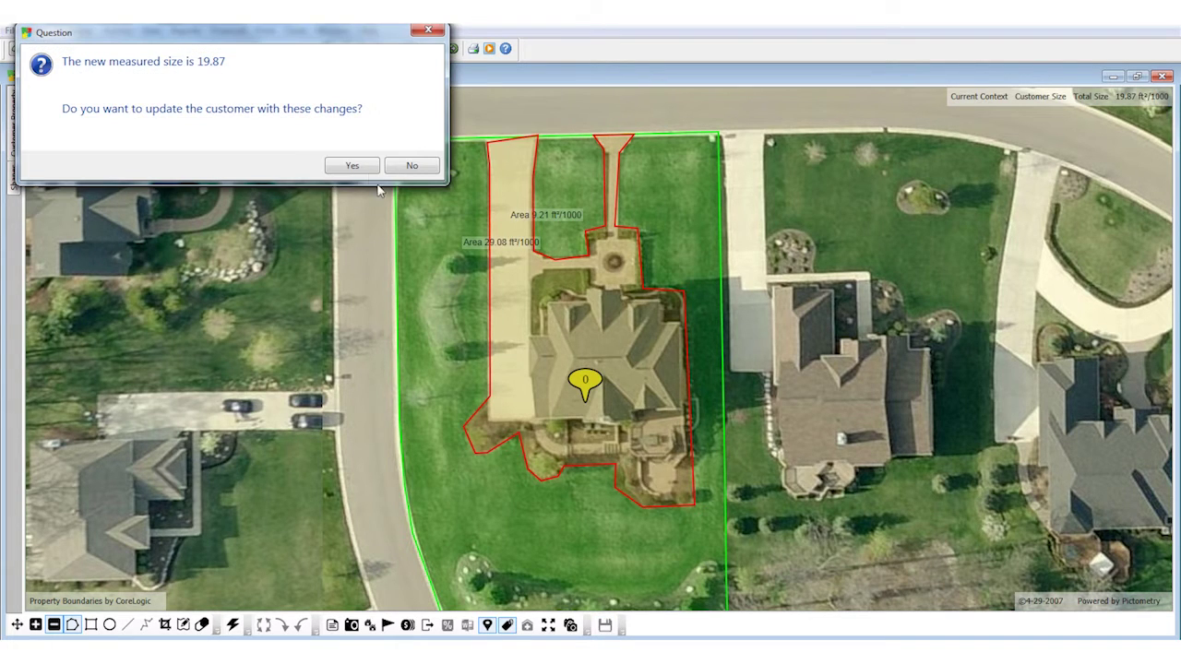
Accept the 19.87 size update, reopen the customer record to verify it, then close it
click(358, 166)
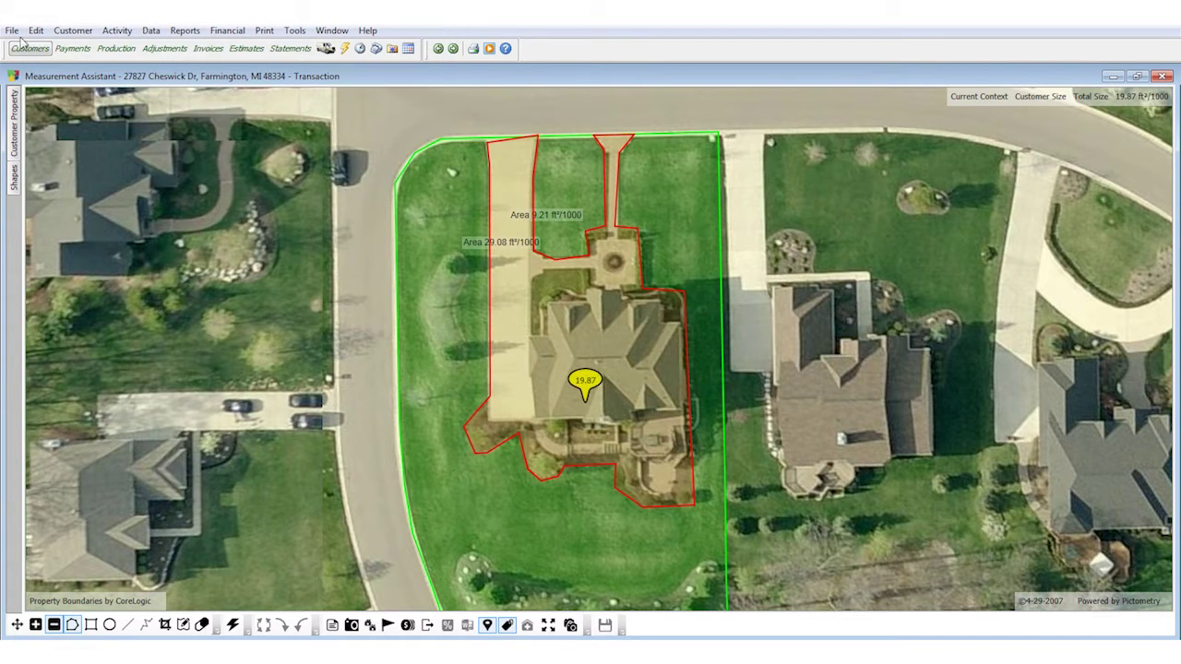
click(12, 30)
click(67, 242)
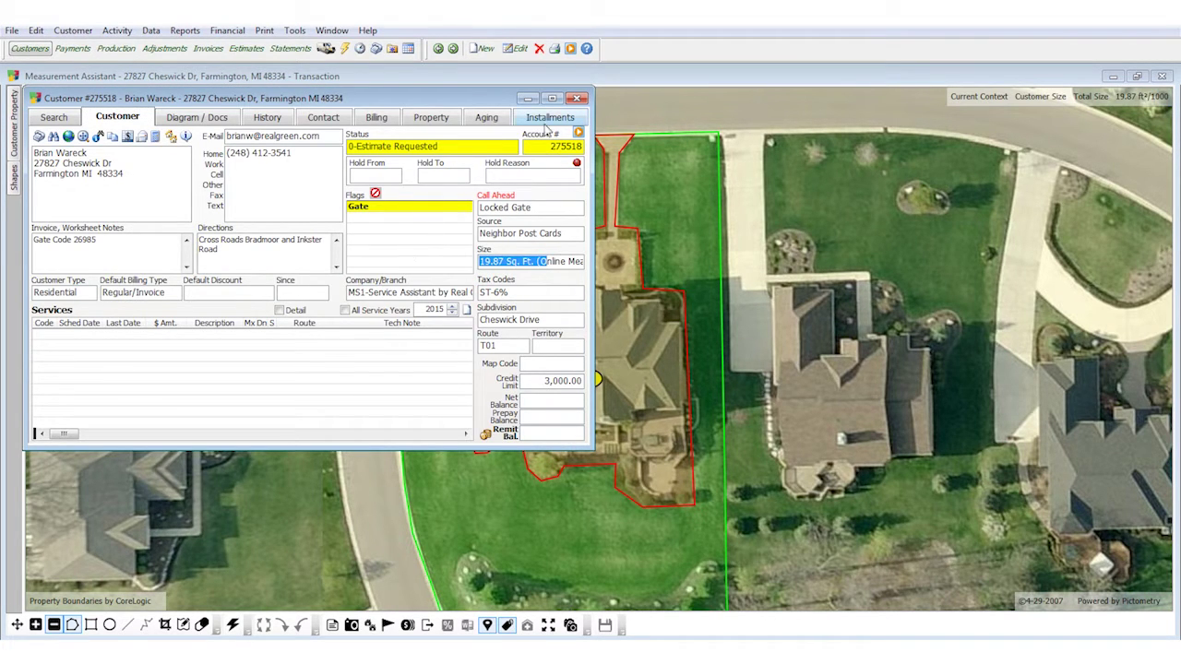
click(575, 99)
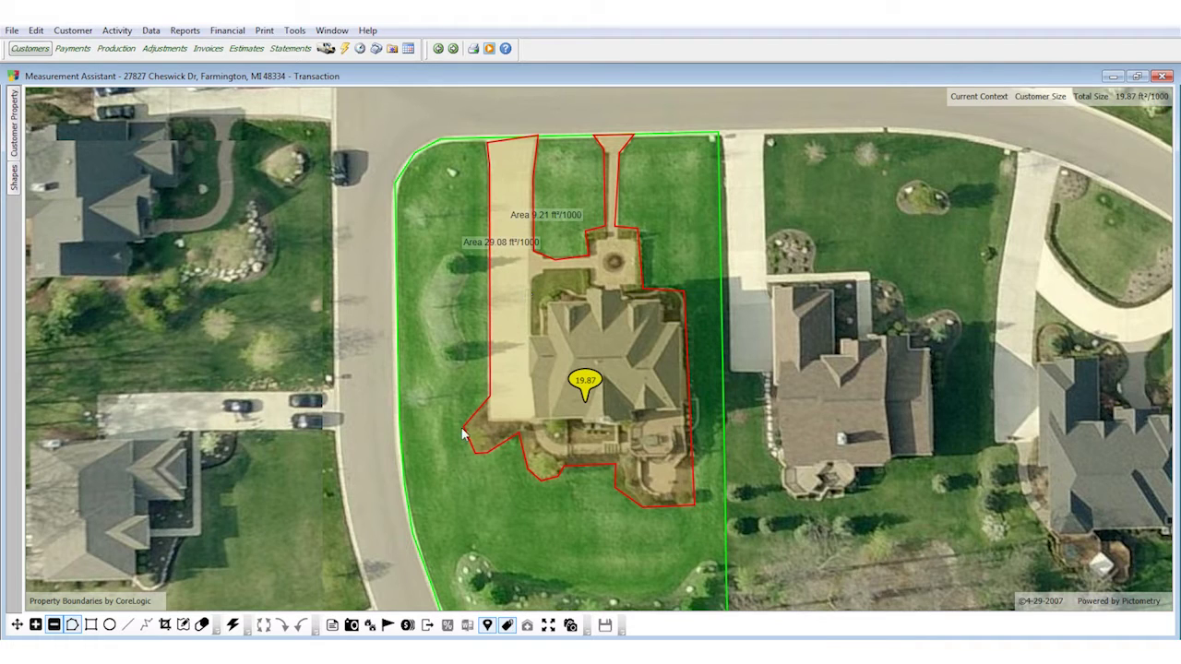
Open Service Pricing for the measured property and select the Full Lawn Care Program
click(408, 626)
click(475, 469)
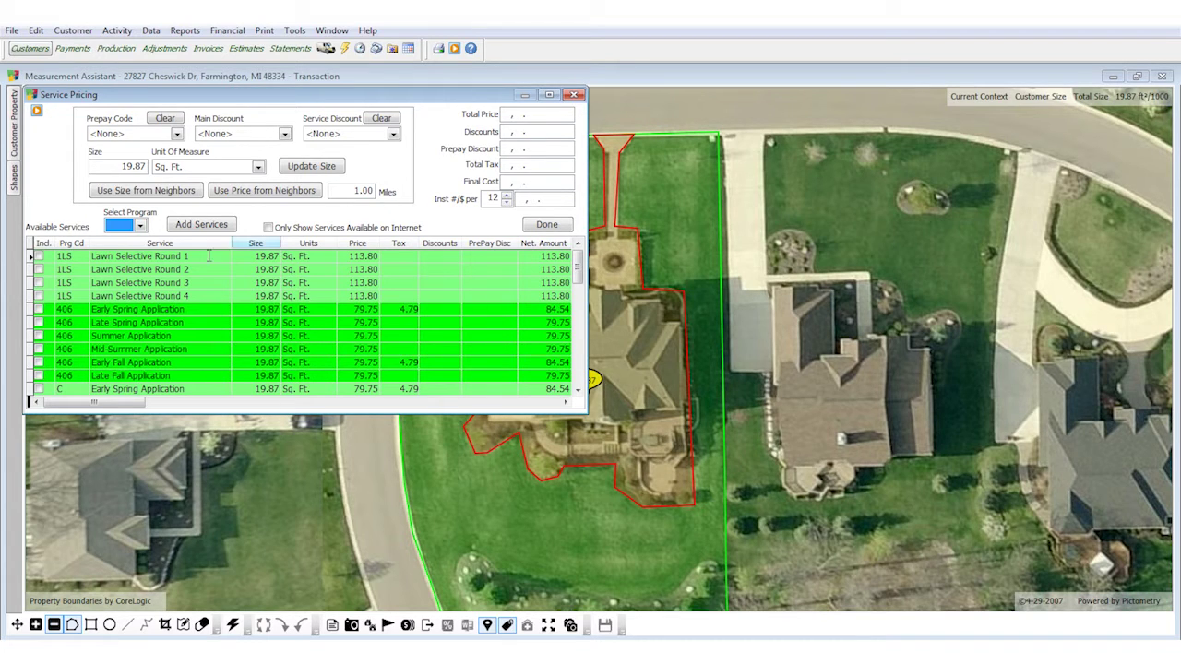
click(140, 226)
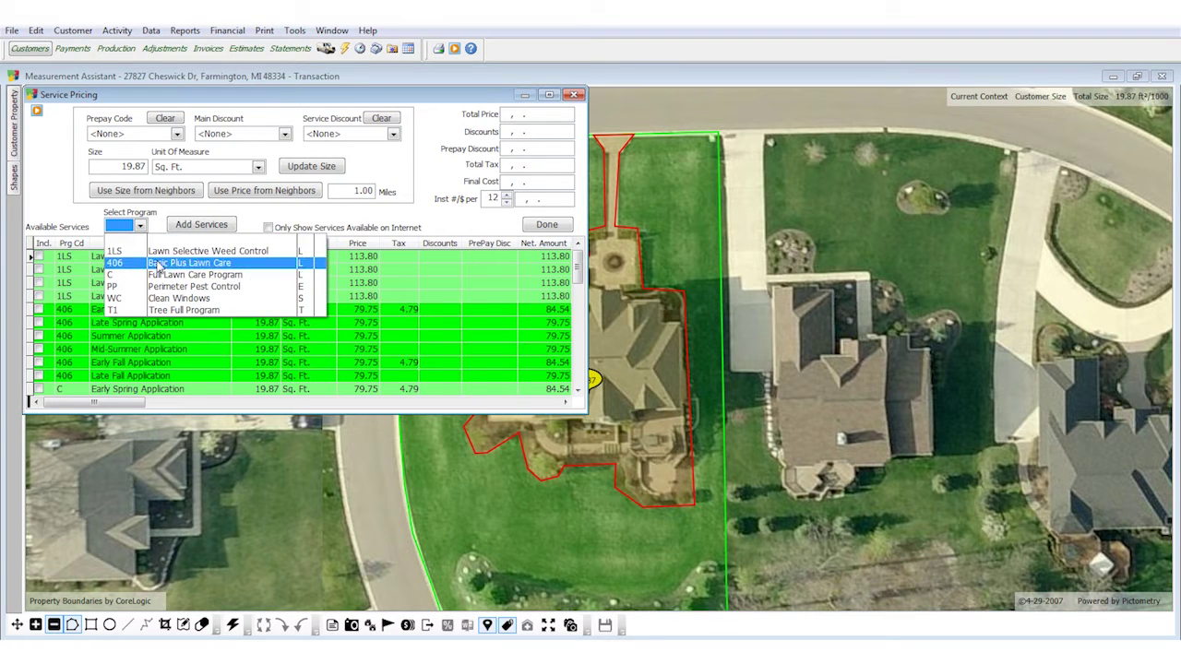
click(221, 274)
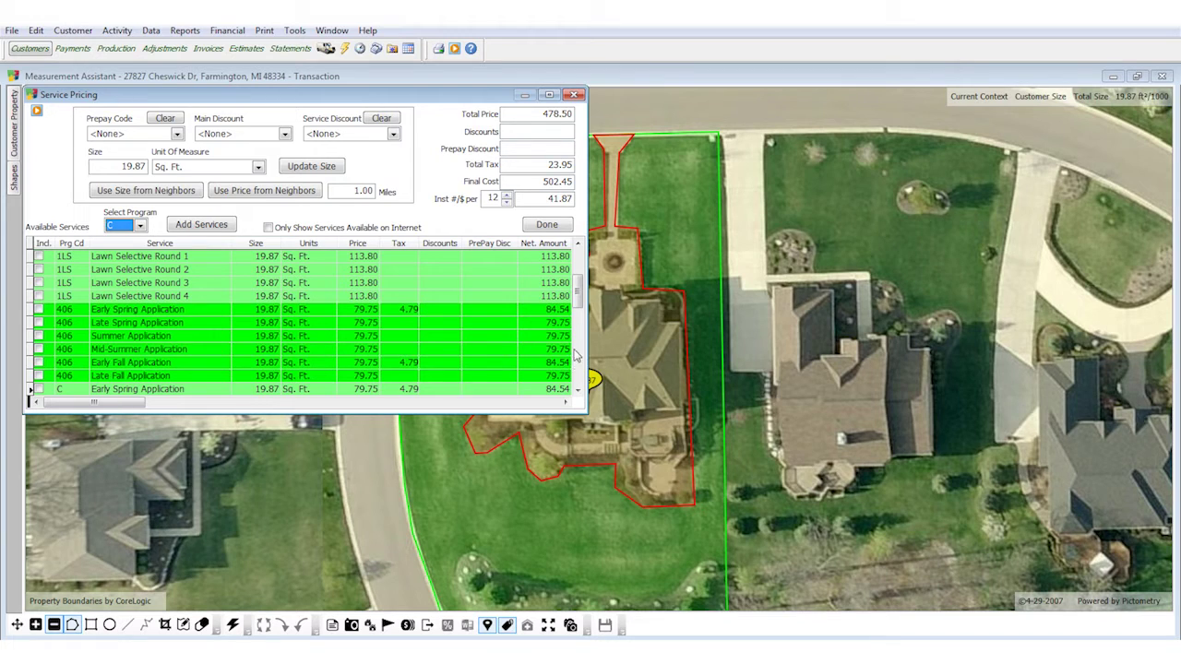
click(544, 182)
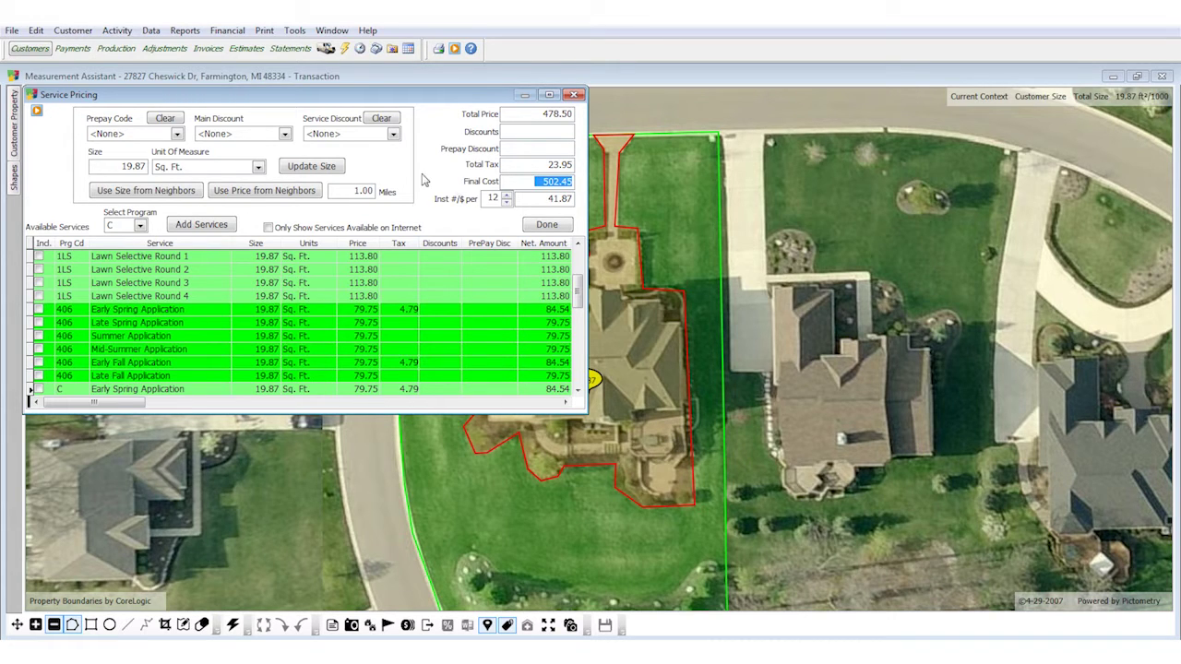
Try the P3 - PREPAY 5% ALL SERVICES discount, clear it, review totals, and choose Add Services
click(178, 135)
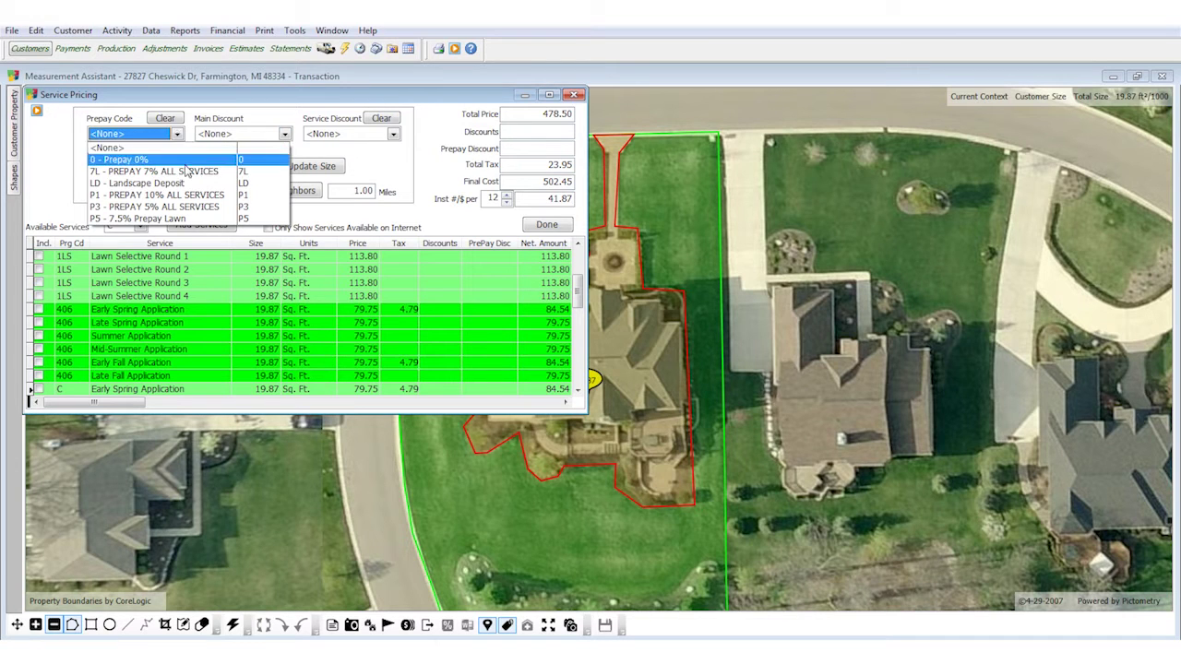
click(194, 209)
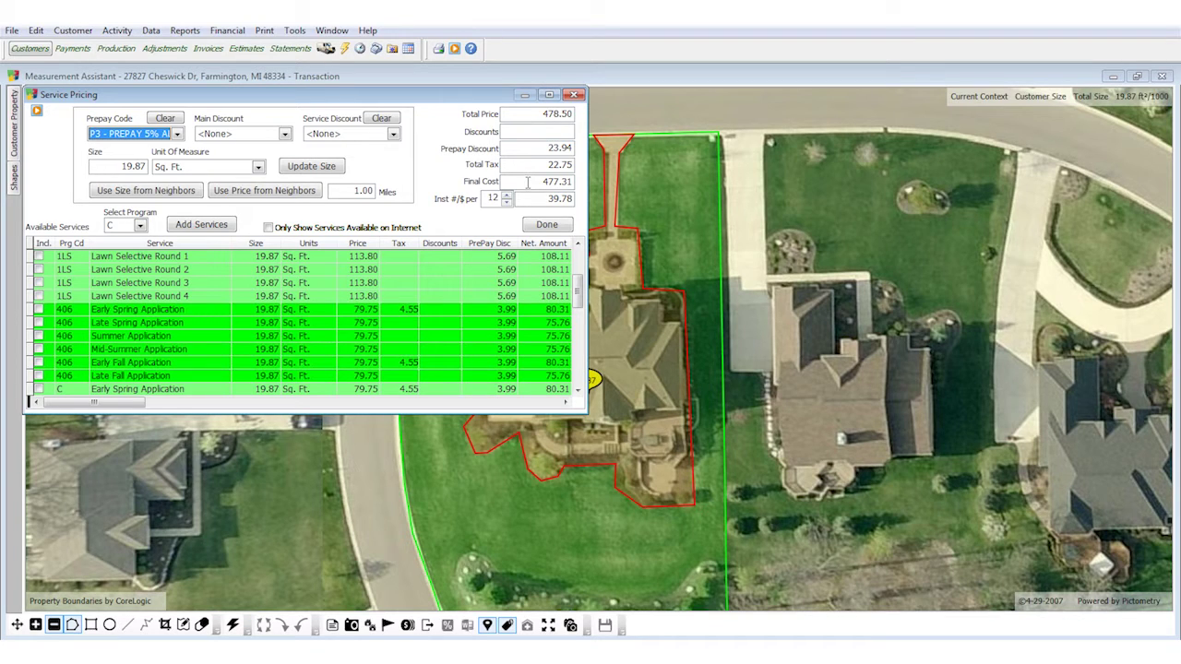
click(540, 166)
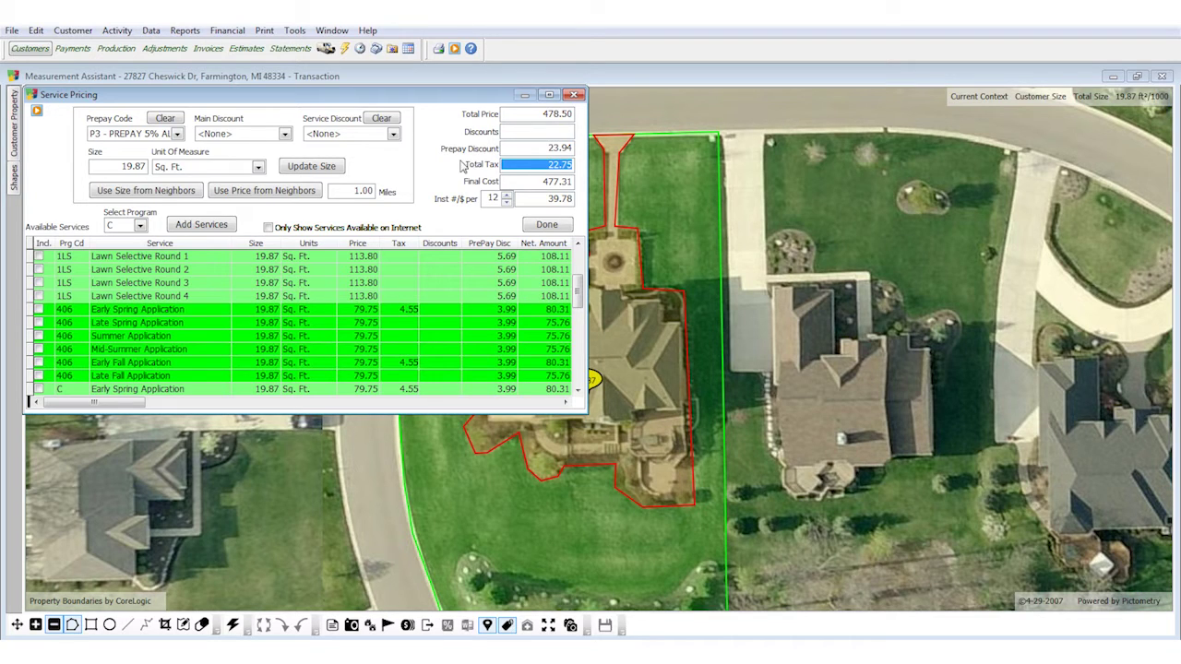
click(166, 134)
click(171, 147)
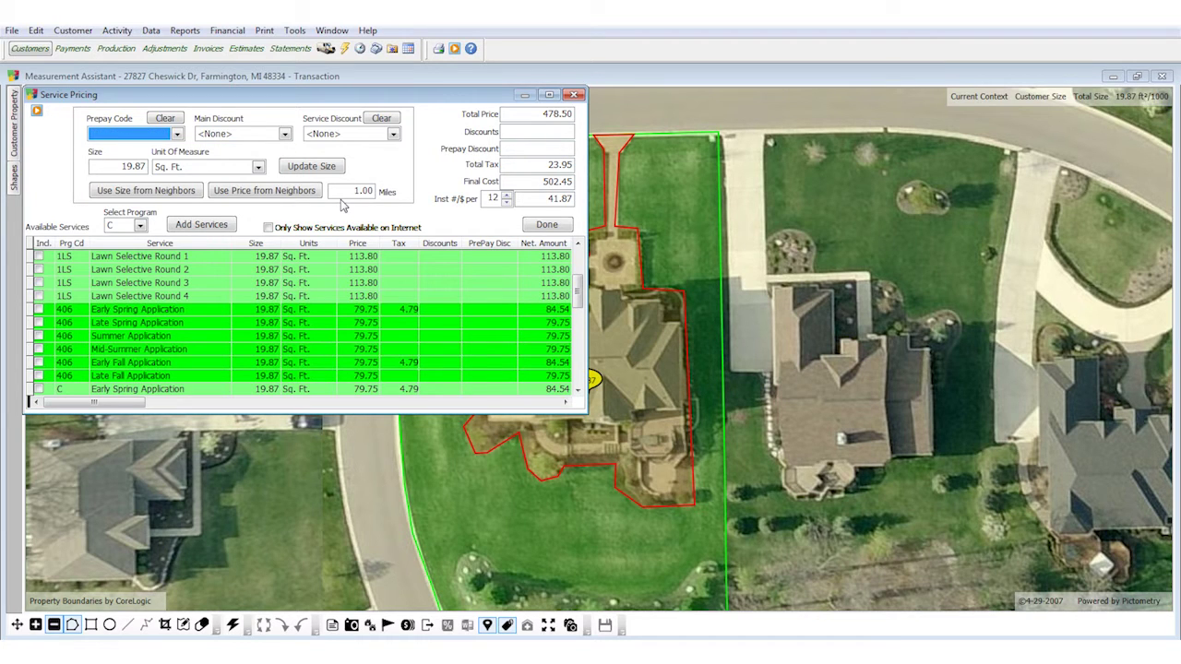
click(534, 200)
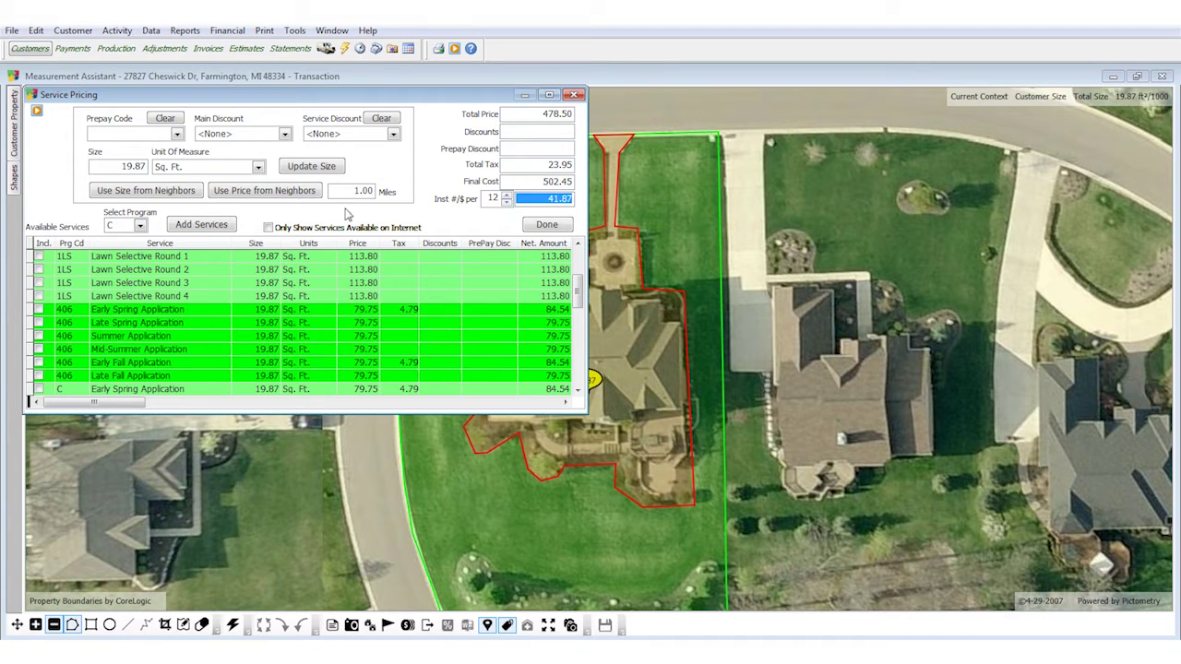
click(202, 226)
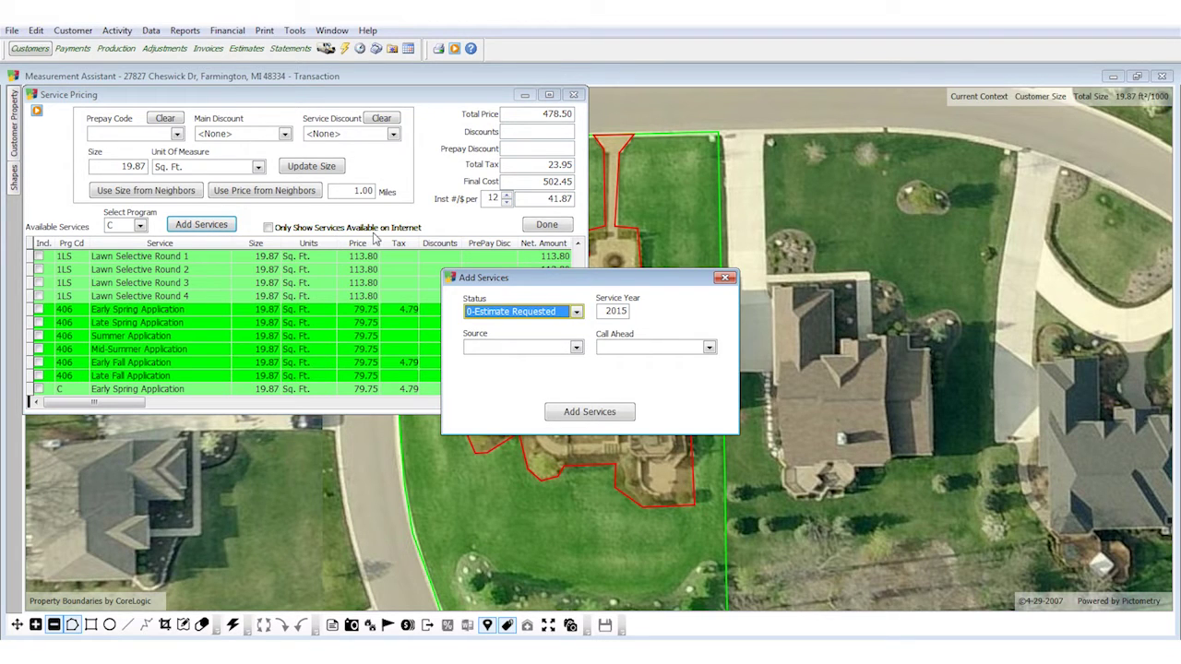
Add the services with status 9-Active, source Fall Mailer and call-ahead reason Call Ahead
click(570, 311)
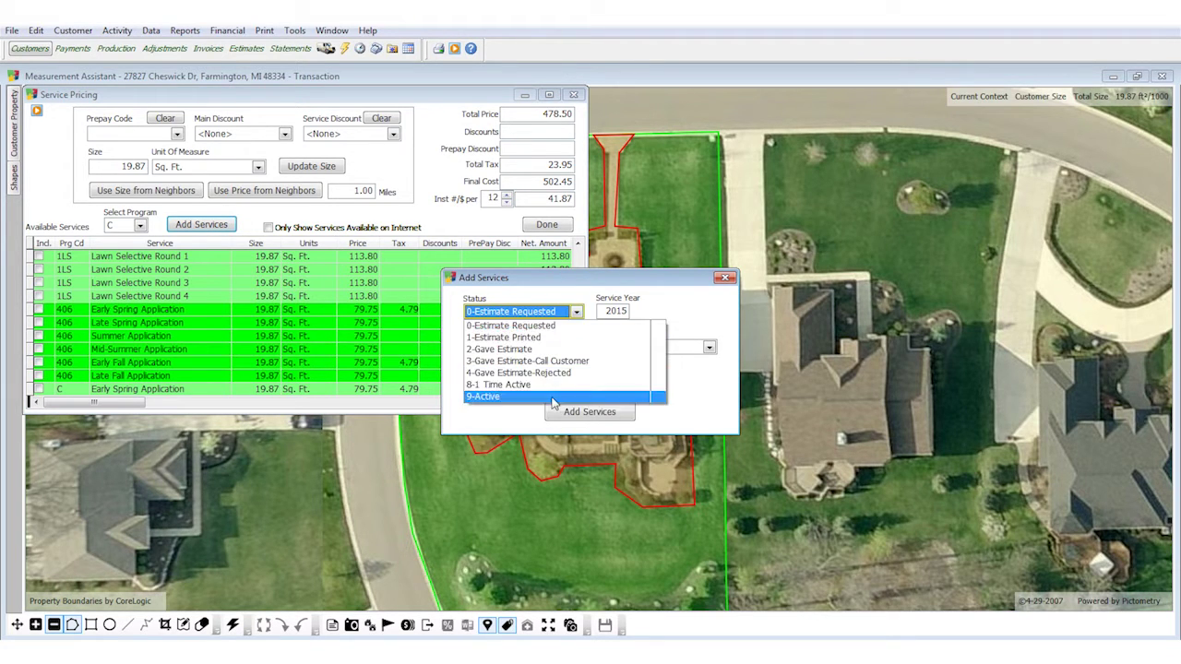
click(554, 397)
click(562, 349)
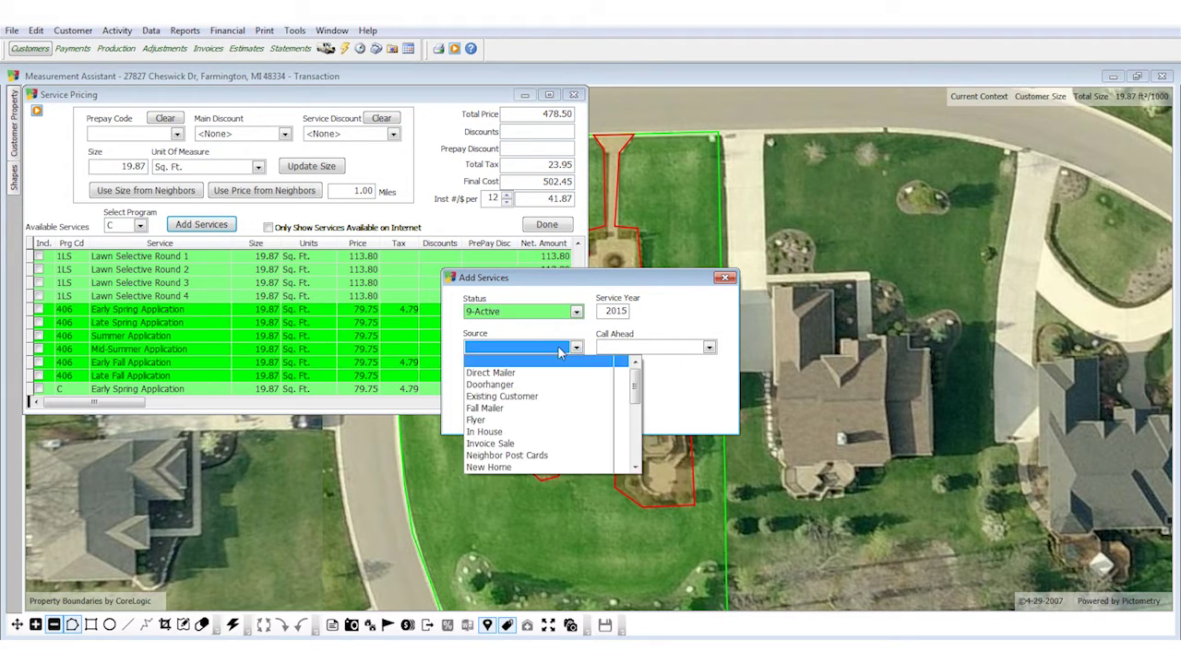
click(555, 409)
click(655, 348)
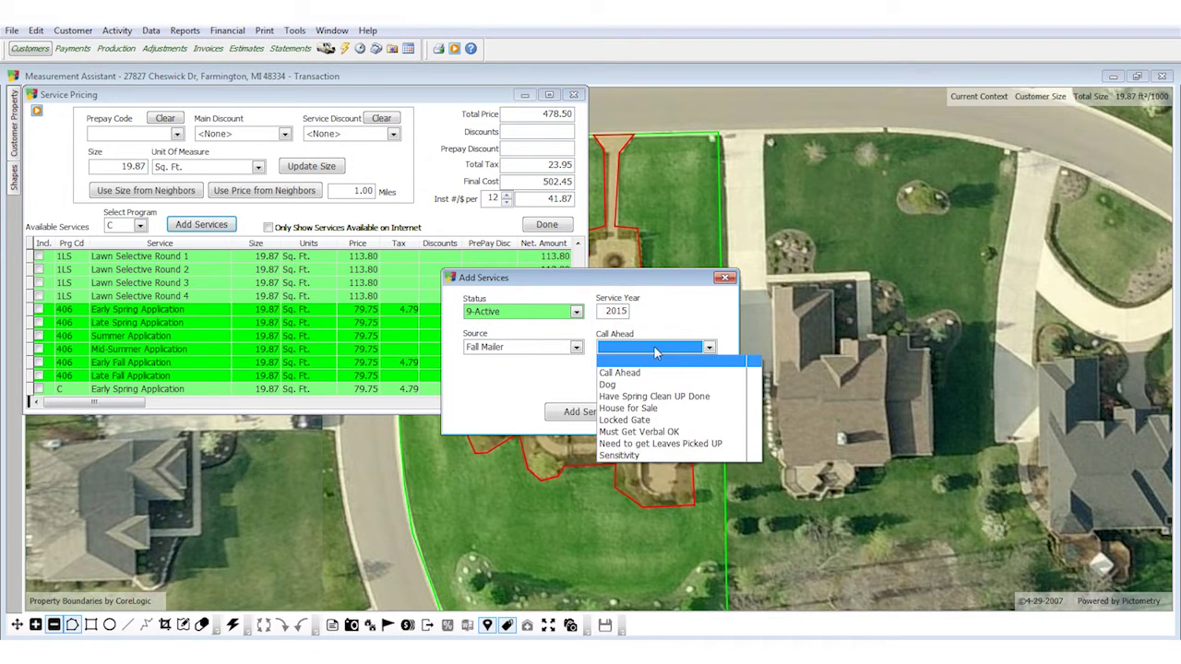
click(645, 372)
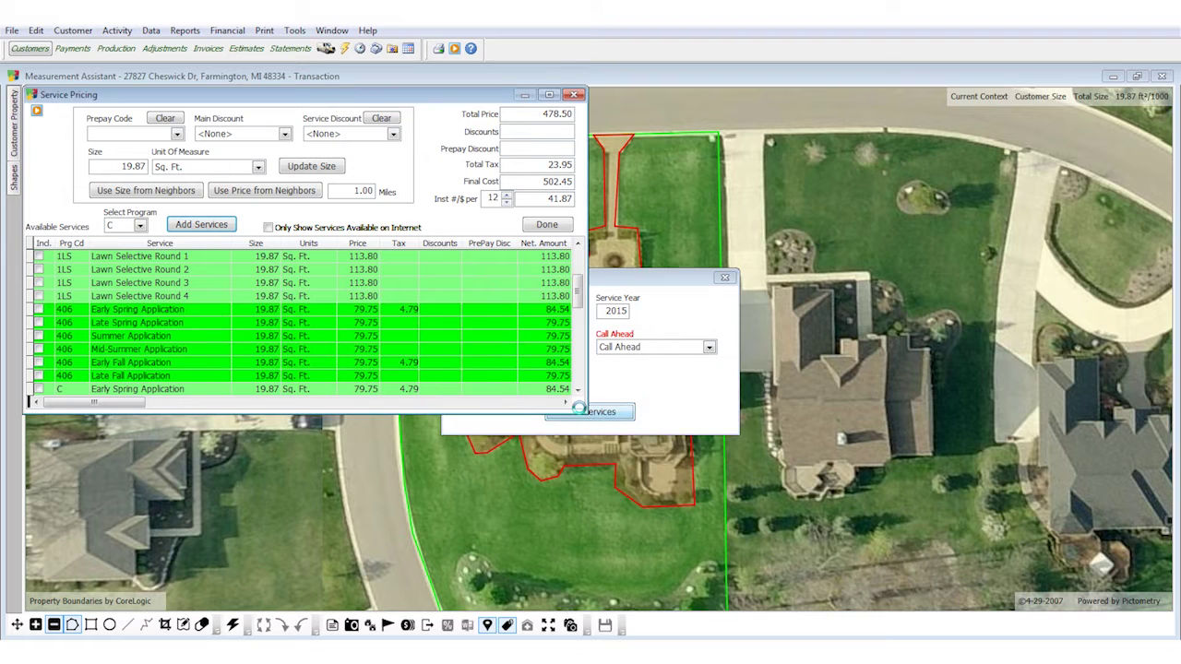
click(588, 412)
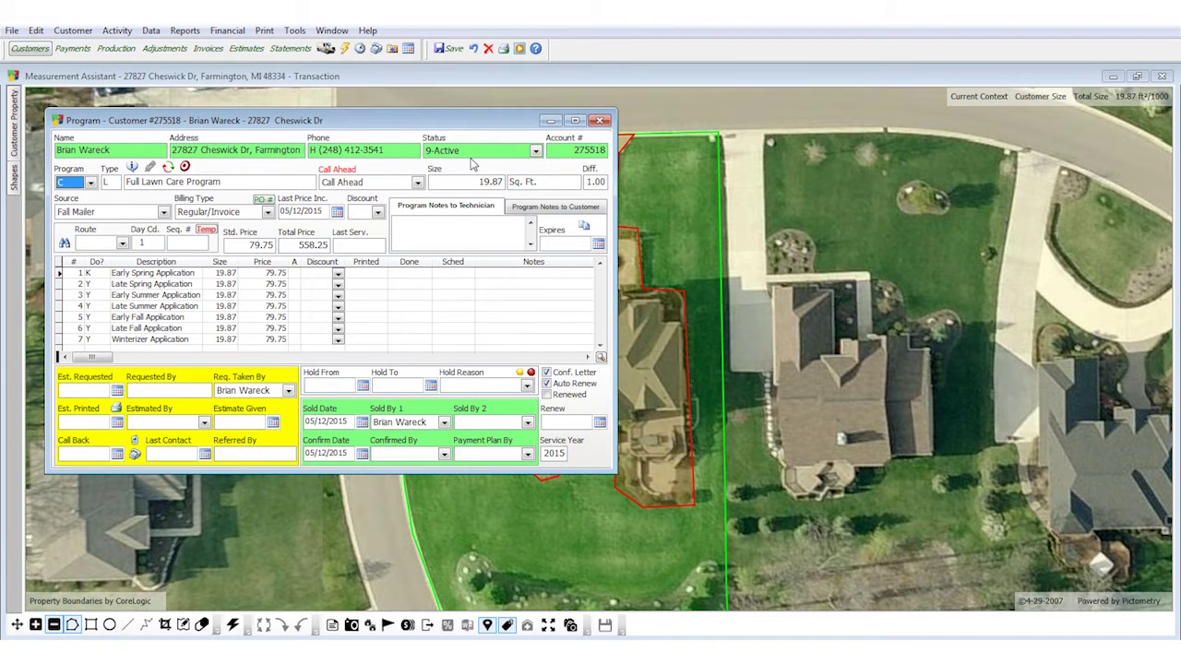
Maximize the customer's Program record window
double_click(474, 122)
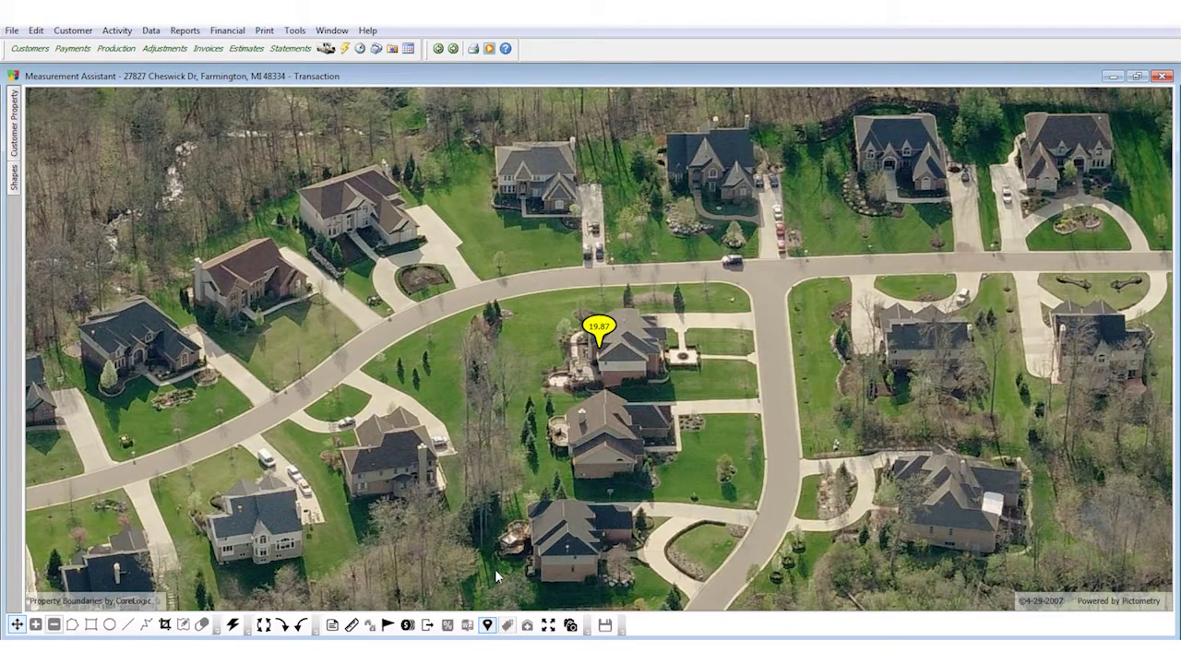
Switch to another oblique angle, crop a rectangle around the marked house, and open Save Image
click(283, 626)
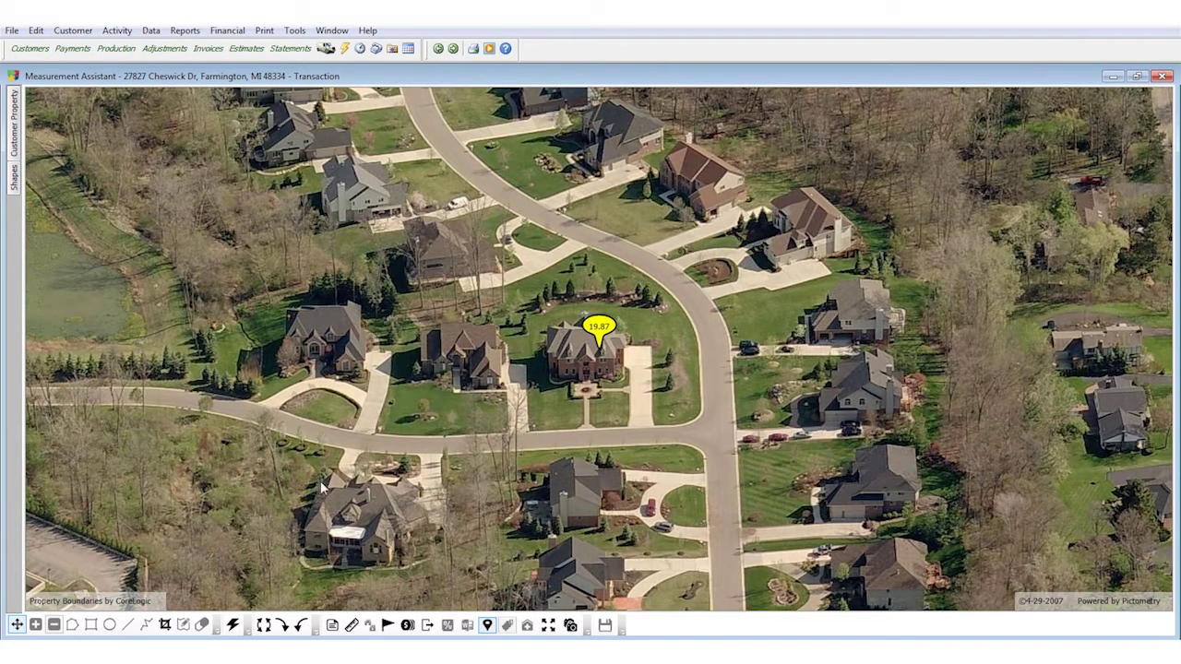
click(165, 625)
drag(527, 289, 662, 444)
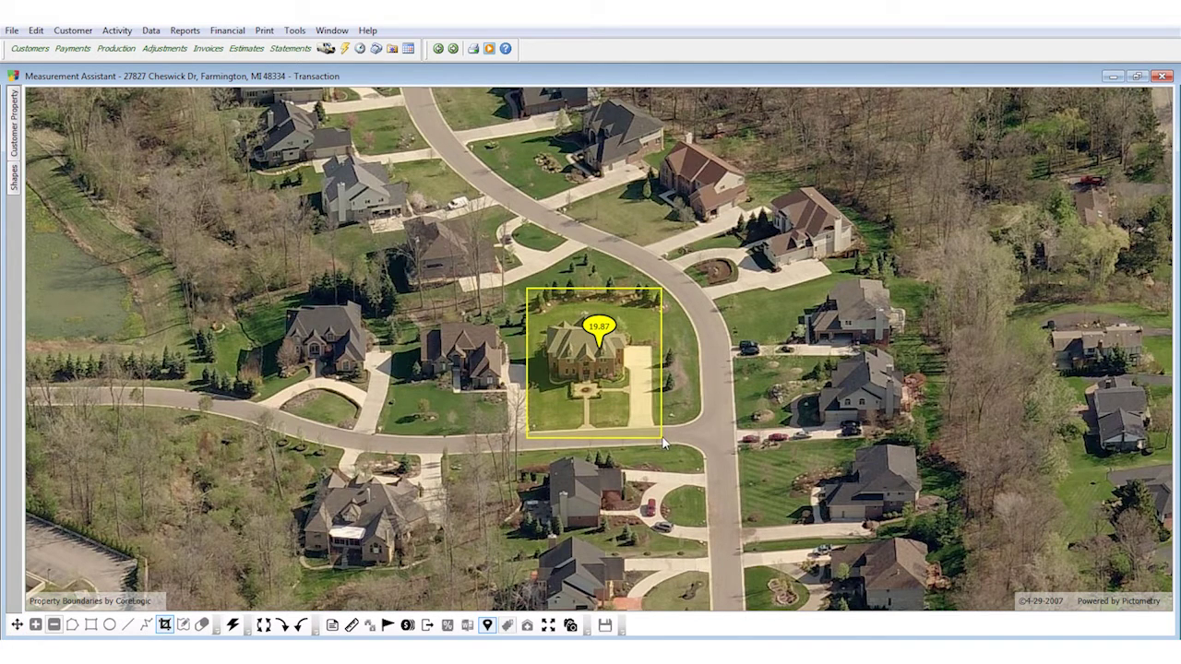
click(606, 625)
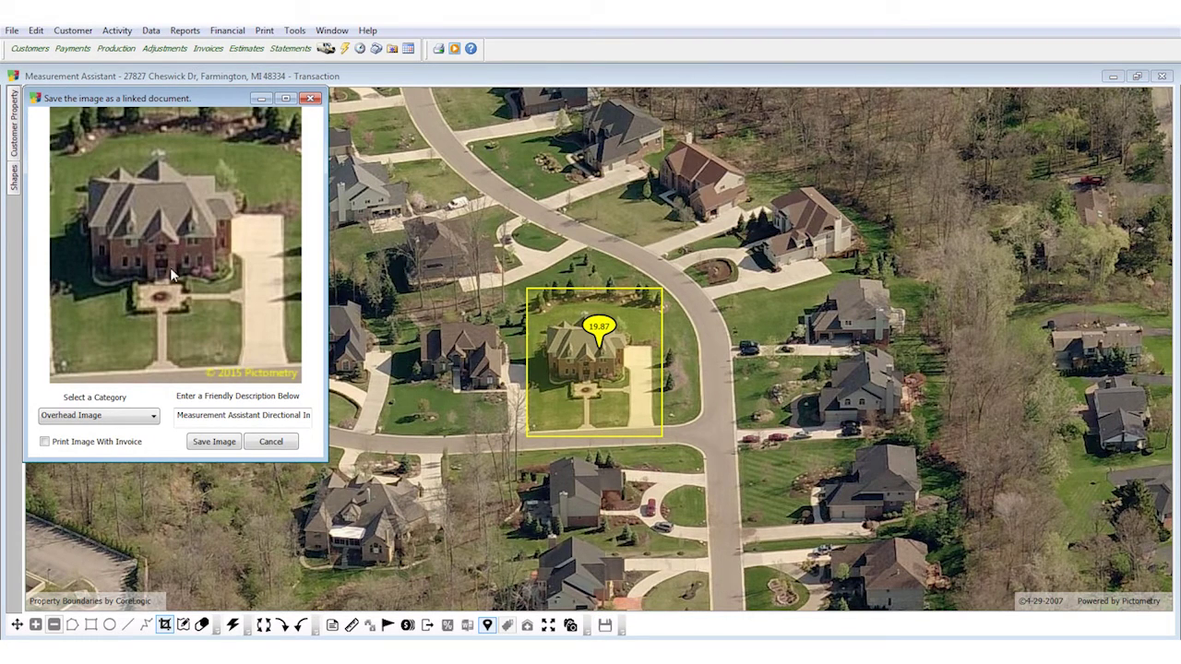
Save the cropped house photo as a linked Overhead Image document and confirm
click(210, 442)
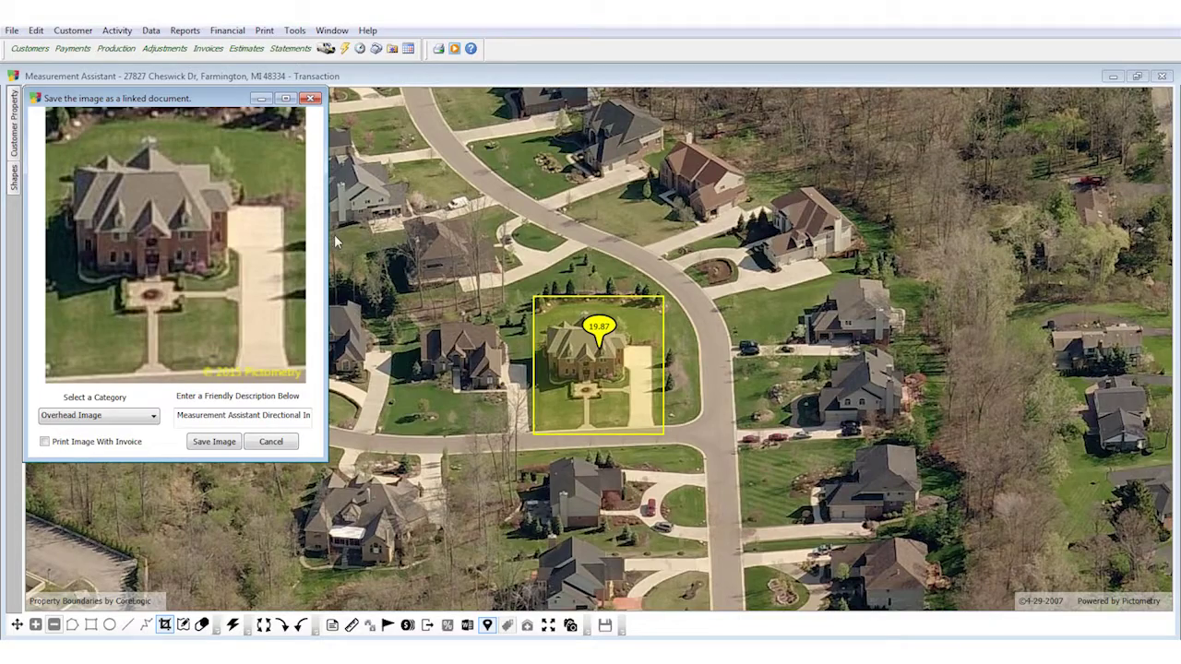
click(220, 447)
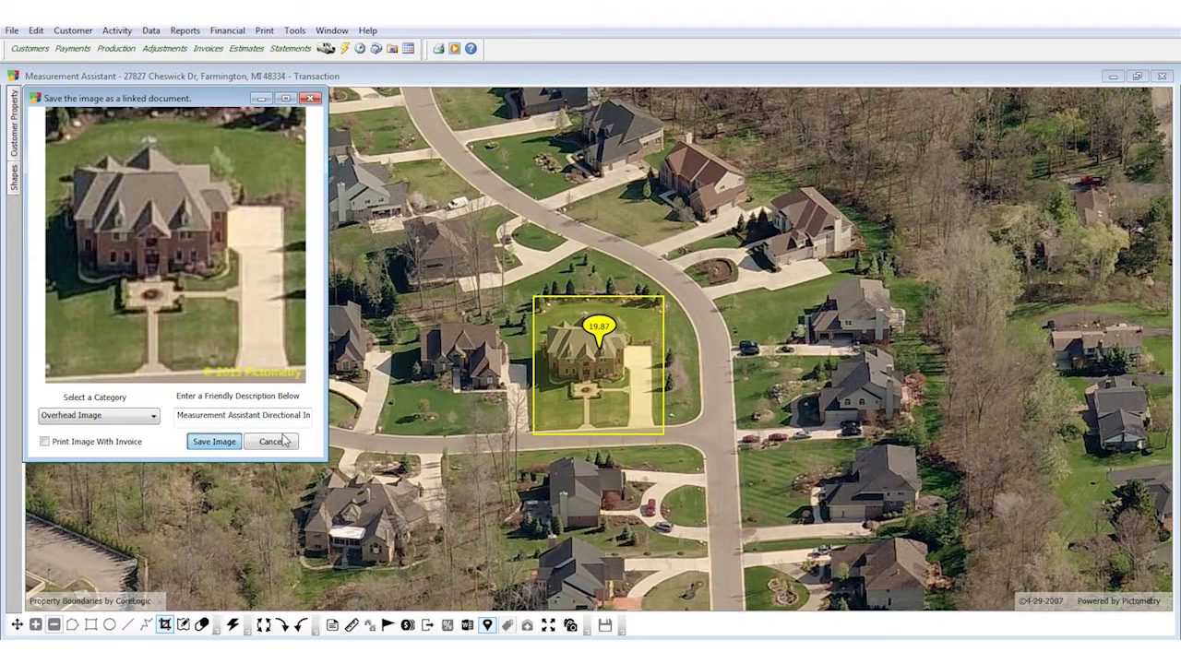
Create a marketing letter for the customer and preview the prepay letter
click(330, 627)
click(543, 381)
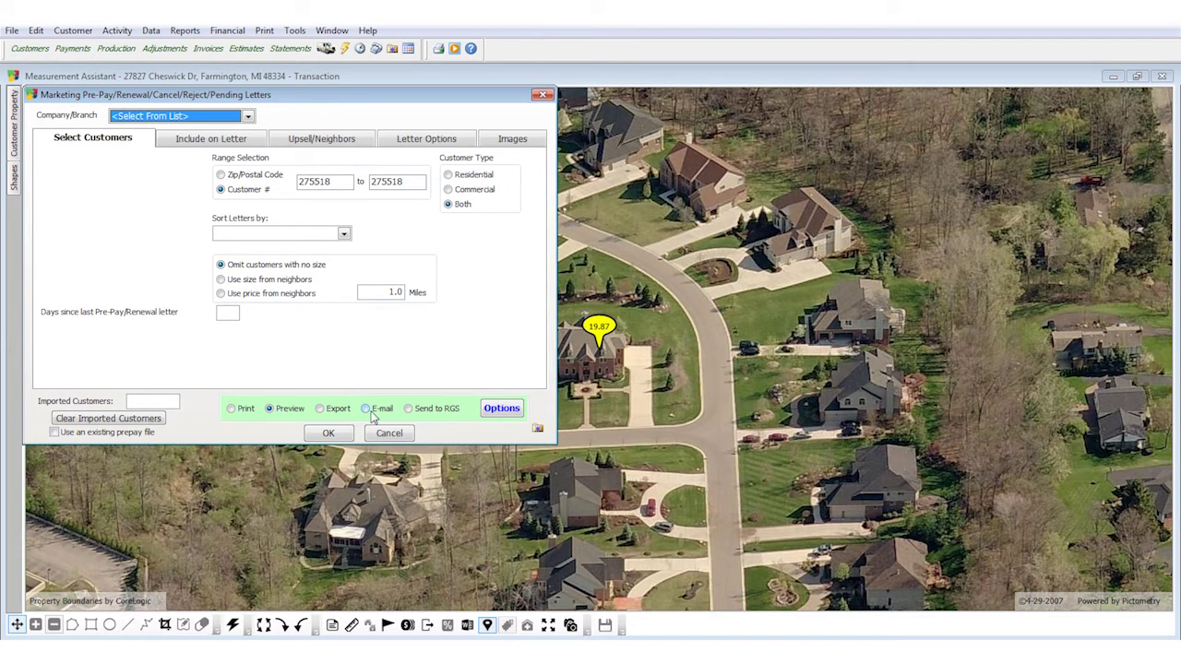
click(328, 436)
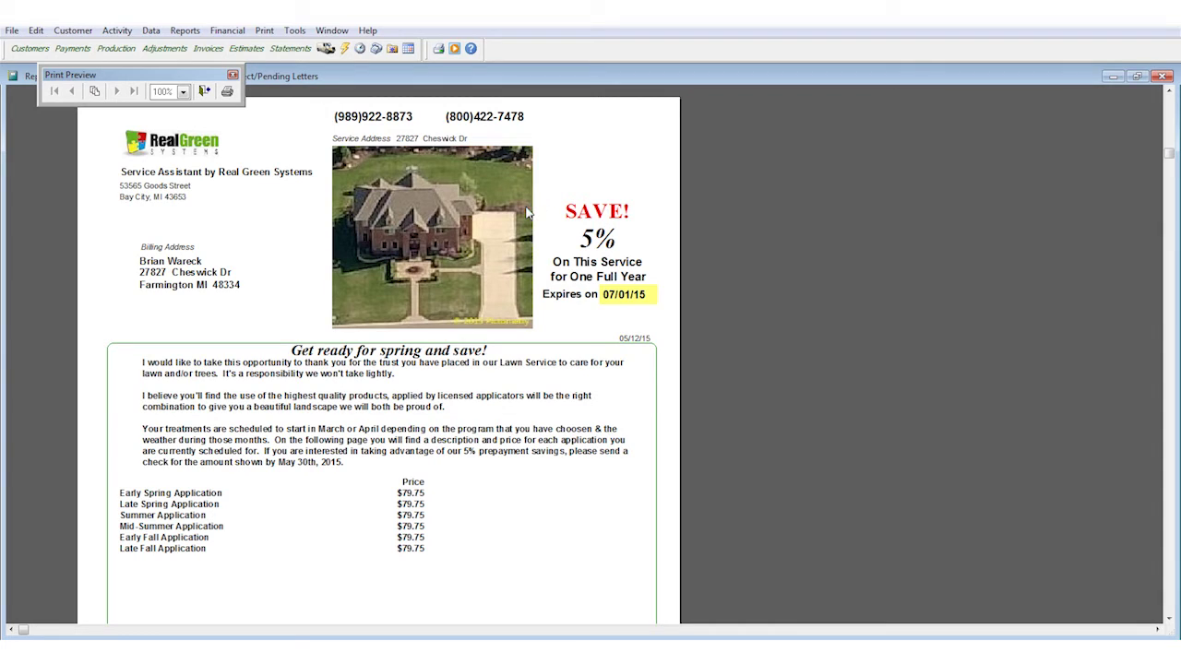
Review the prepay letter preview: $463.66 prepayment saving $24.42, plus recommended Fall Aeration and Grub-EX
scroll(544, 259, down, 1)
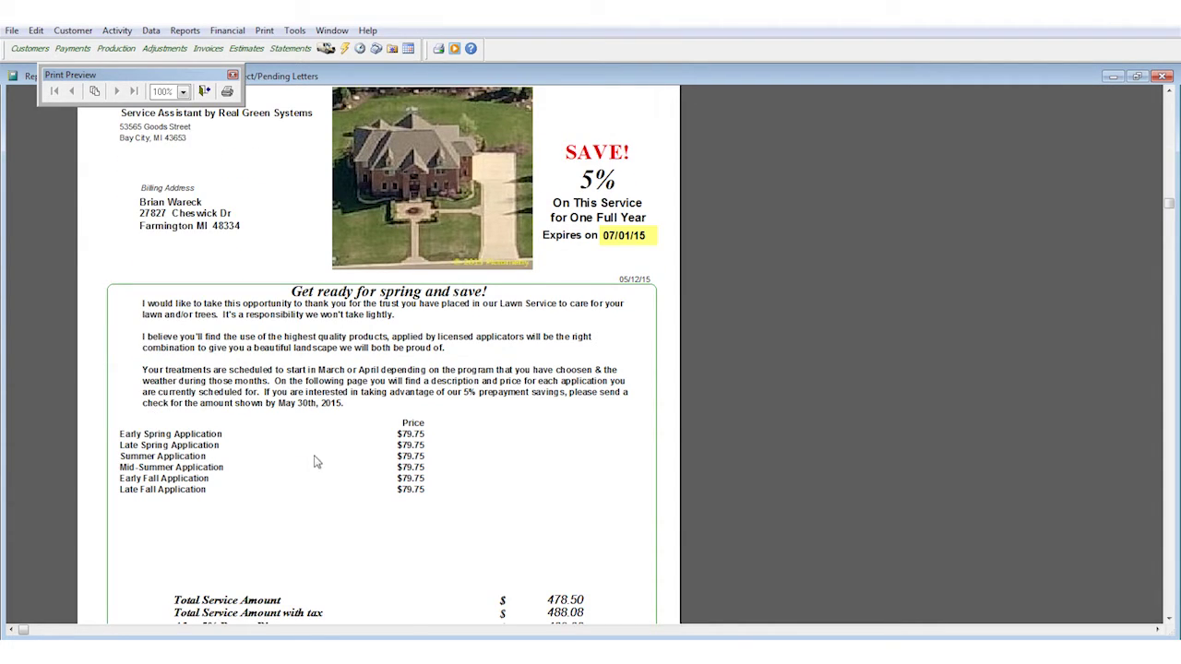
scroll(429, 469, down, 3)
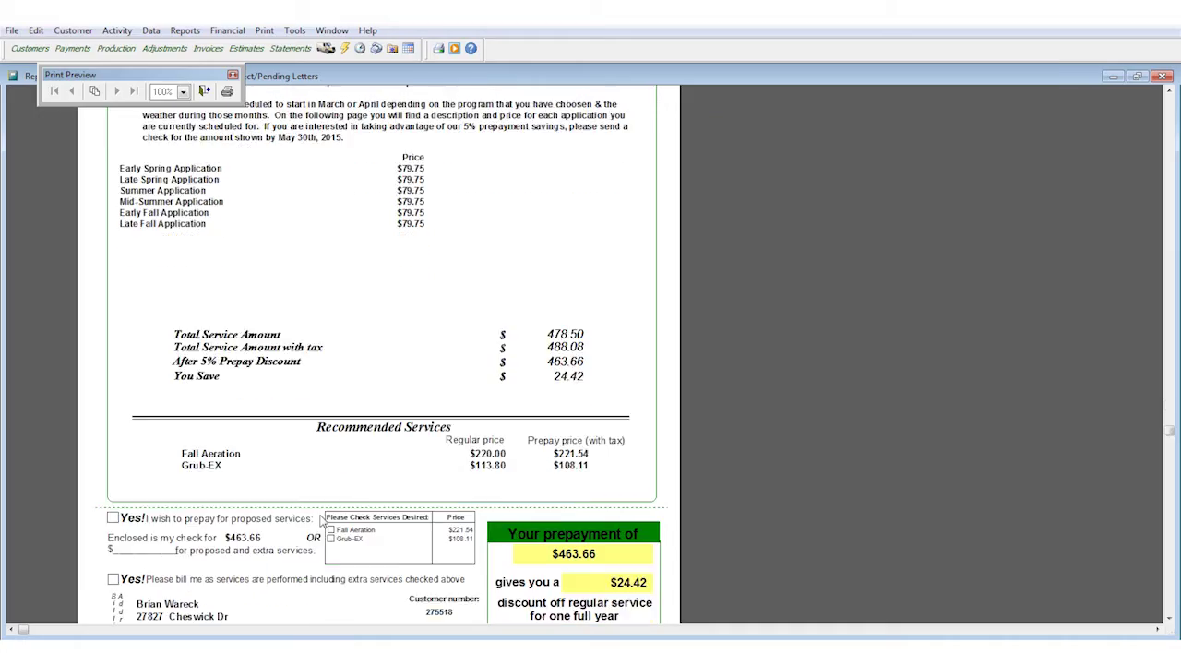
scroll(320, 522, down, 2)
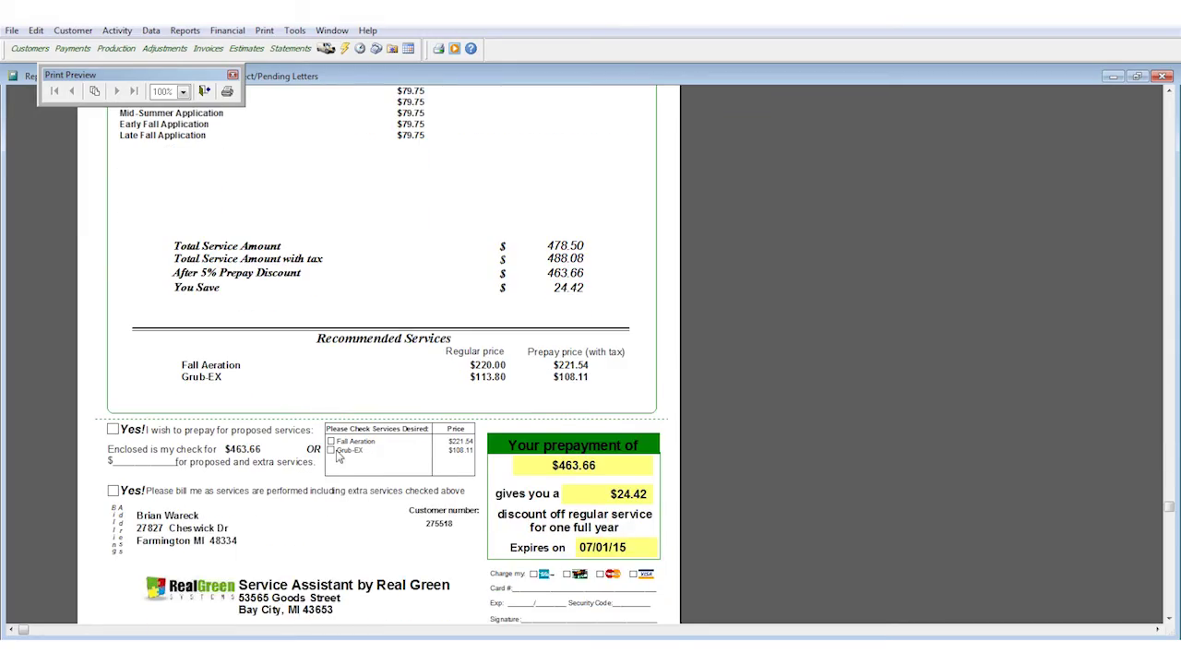
scroll(338, 458, down, 1)
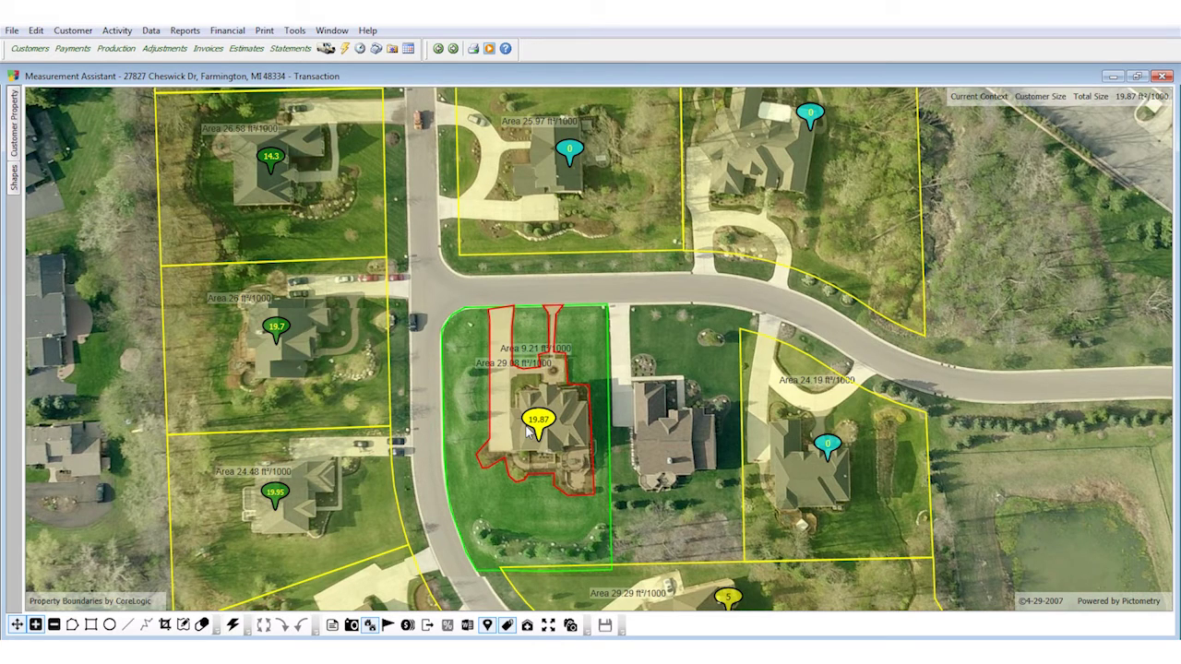
Show a neighbouring property's customer ID and address on the overhead map
mouse_move(279, 328)
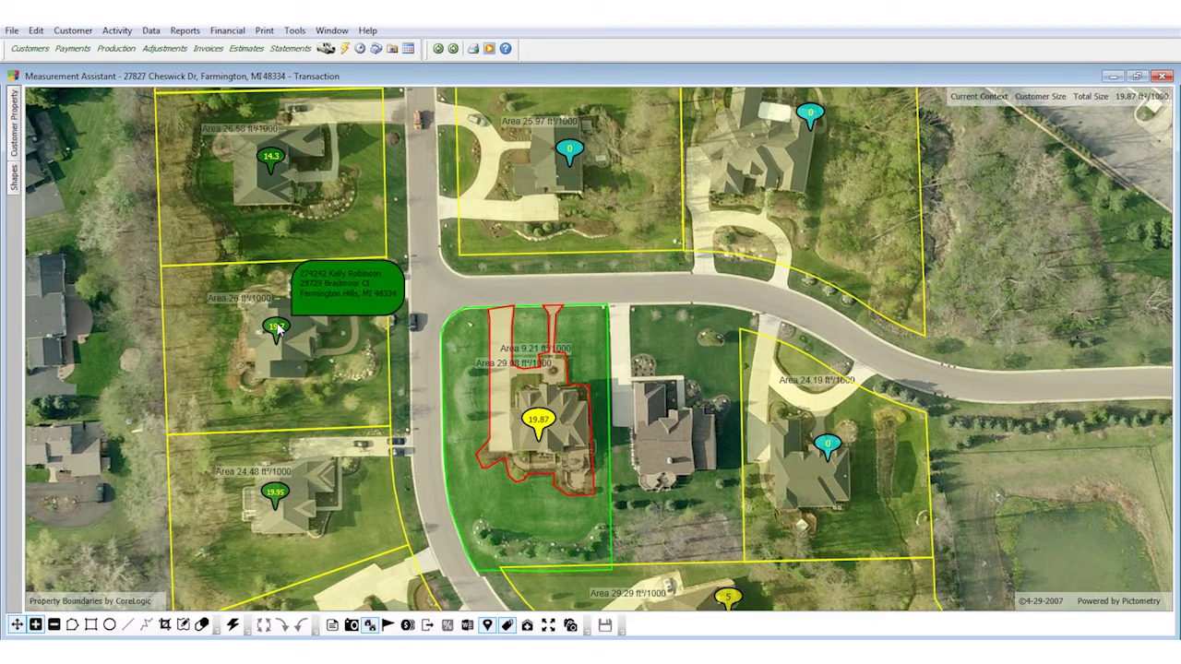